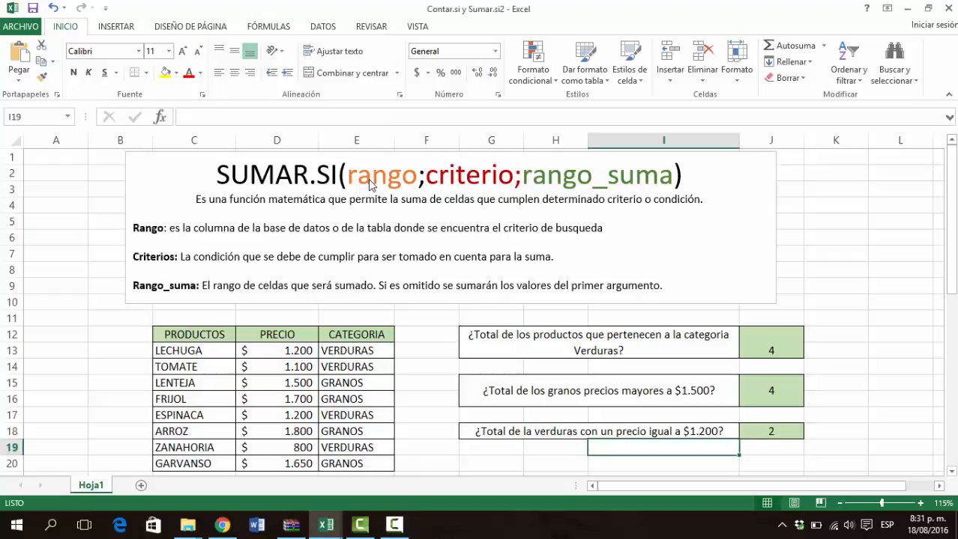
# Step: Review the SUMAR.SI syntax and the descriptions of its rango, criterio and rango_suma arguments in the text box
pyautogui.moveTo(350, 175); pyautogui.dragTo(515, 177)
pyautogui.click(450, 189)
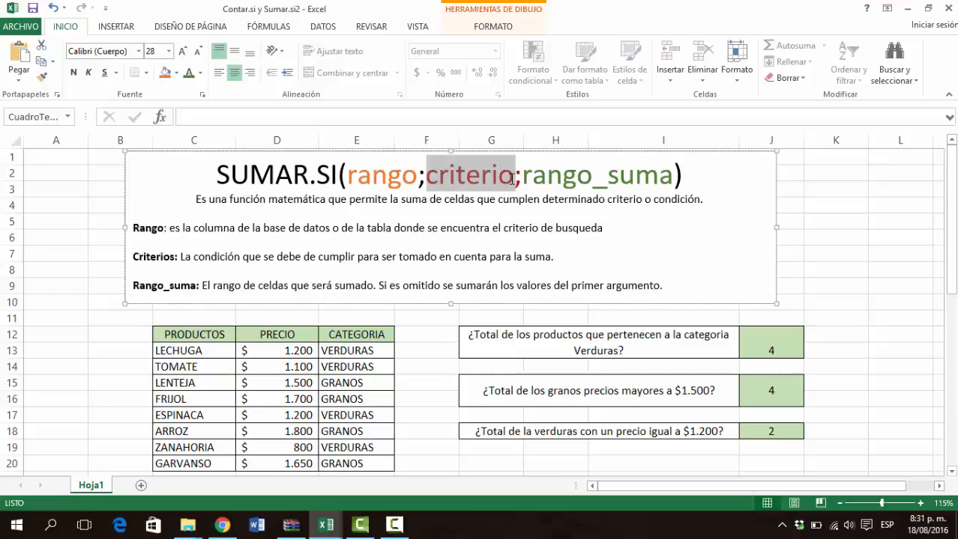
pyautogui.click(554, 186)
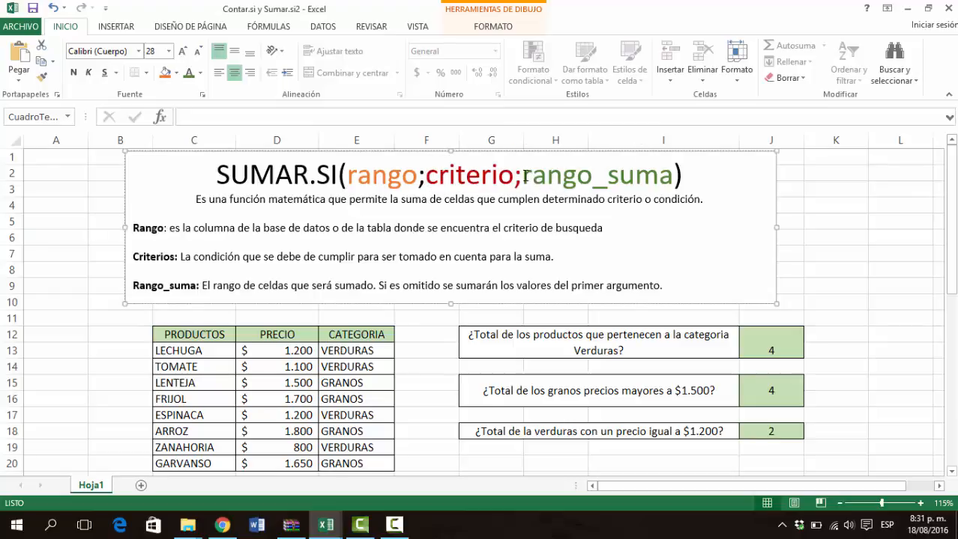
pyautogui.moveTo(523, 178); pyautogui.dragTo(671, 177)
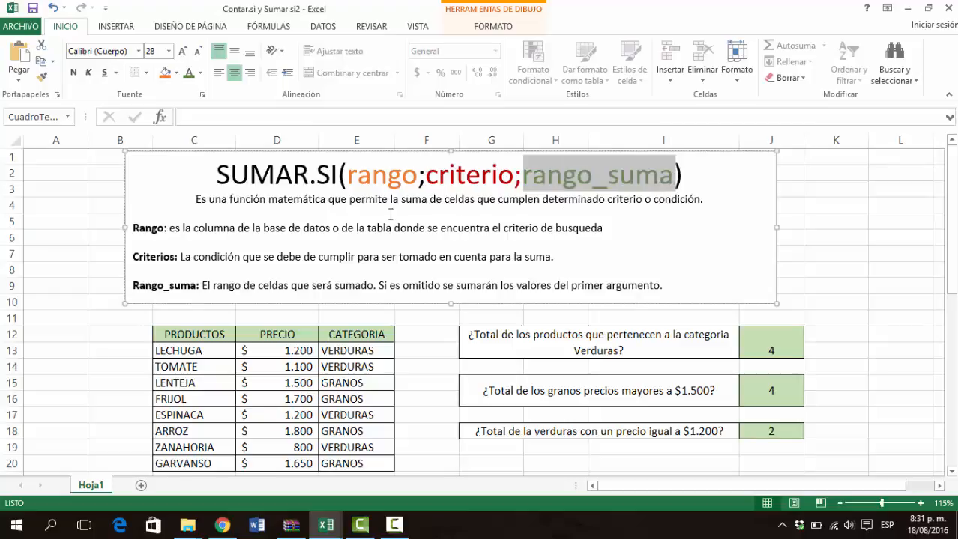
pyautogui.click(179, 240)
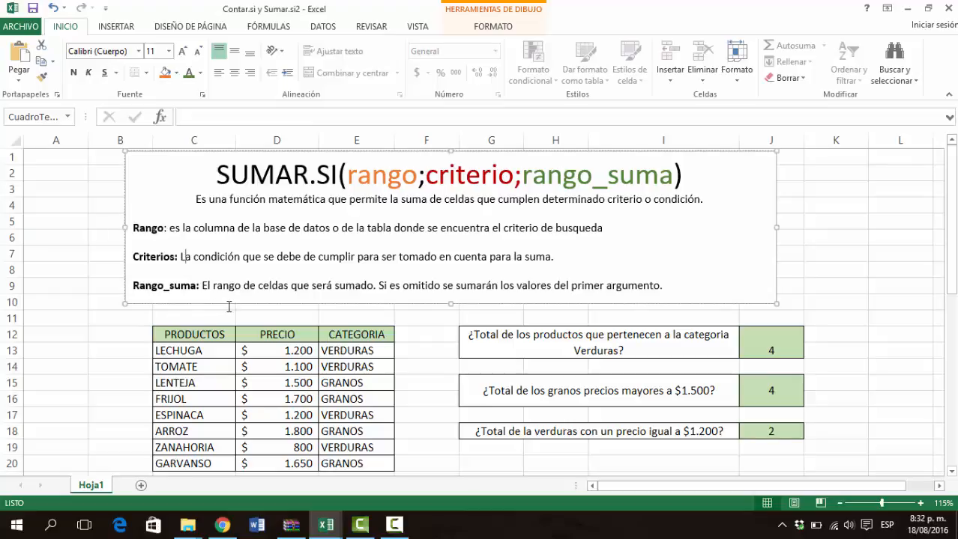
pyautogui.click(211, 286)
pyautogui.click(379, 286)
pyautogui.click(431, 319)
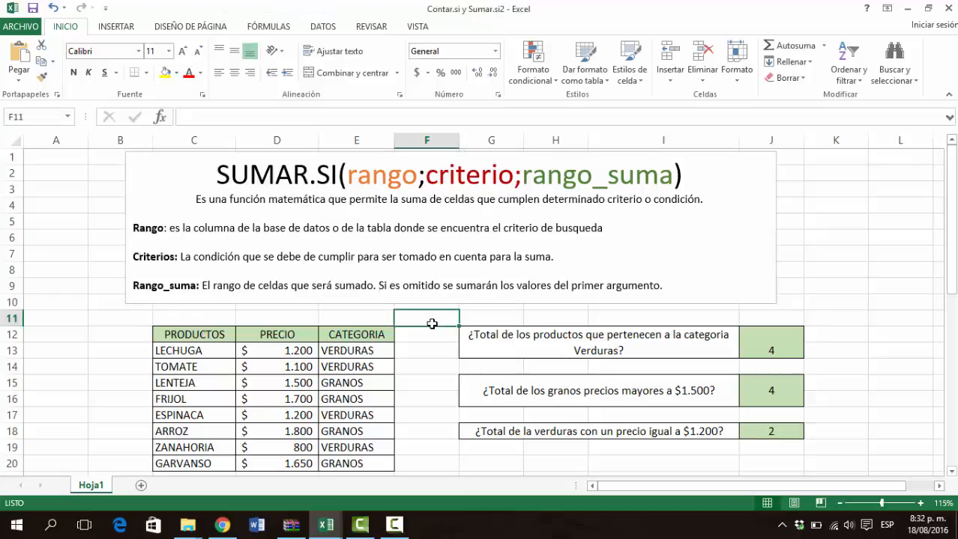
pyautogui.click(159, 319)
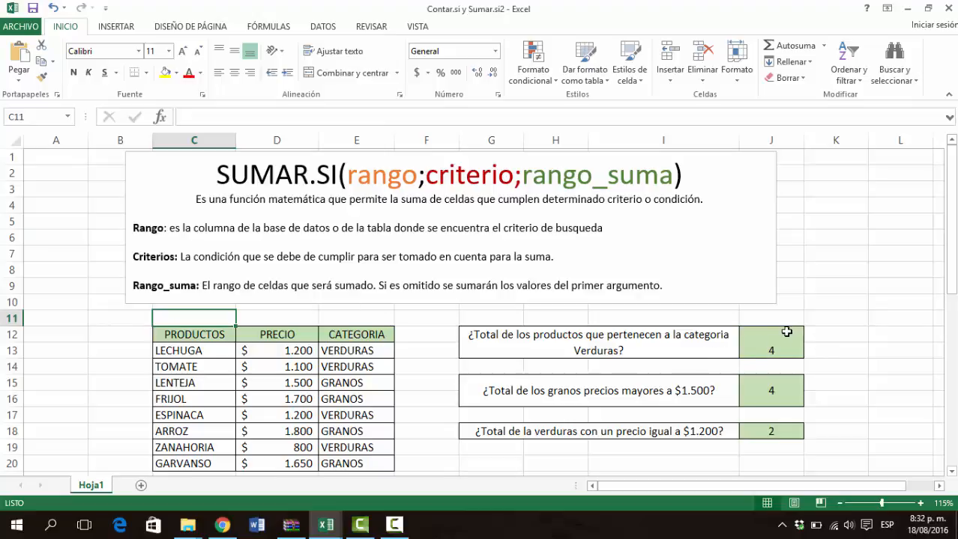
# Step: Clear the existing answers beside the three questions in J12:J18
pyautogui.moveTo(786, 331); pyautogui.dragTo(776, 437)
pyautogui.press('Delete')
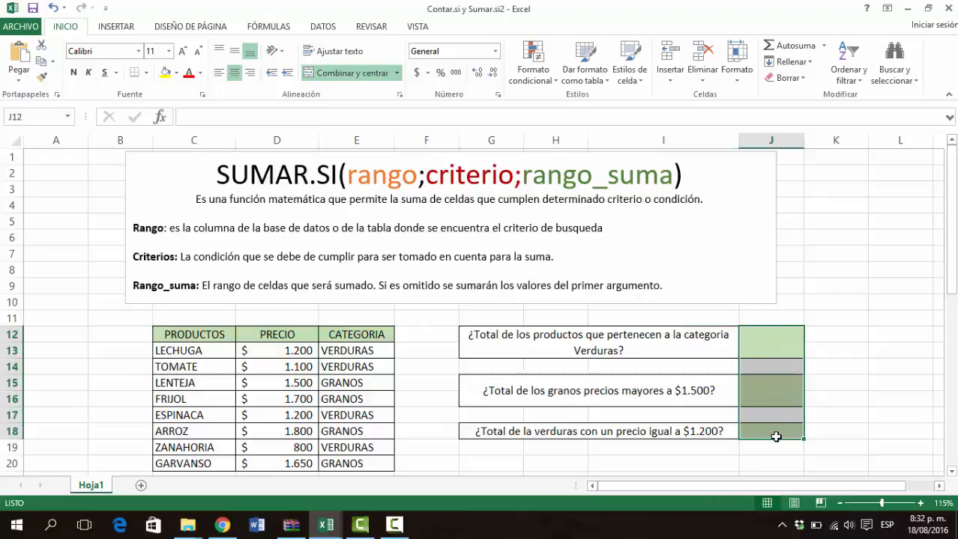
pyautogui.click(774, 338)
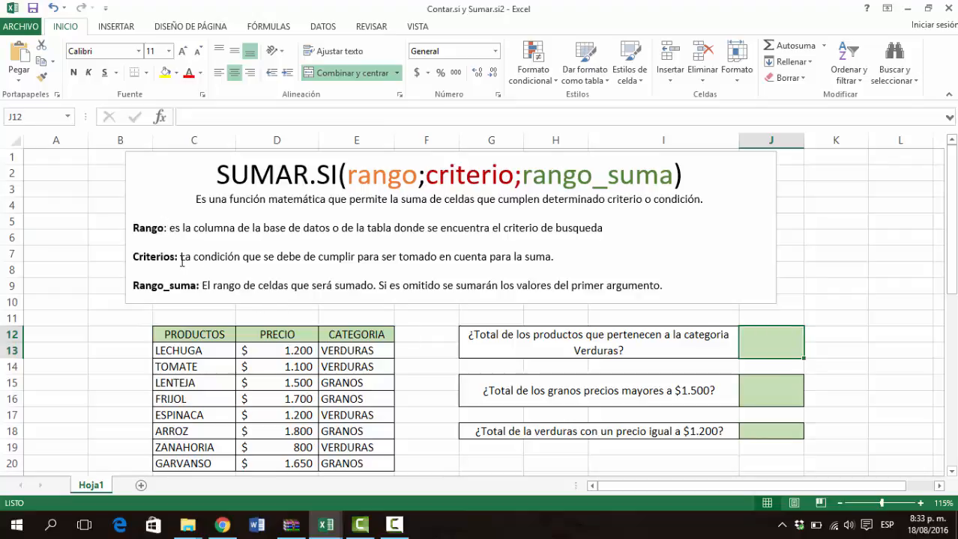
# Step: Examine the criteria definition, the Verduras question in G12 and the CATEGORIA column E12:E20
pyautogui.moveTo(181, 260); pyautogui.dragTo(143, 256)
pyautogui.click(392, 259)
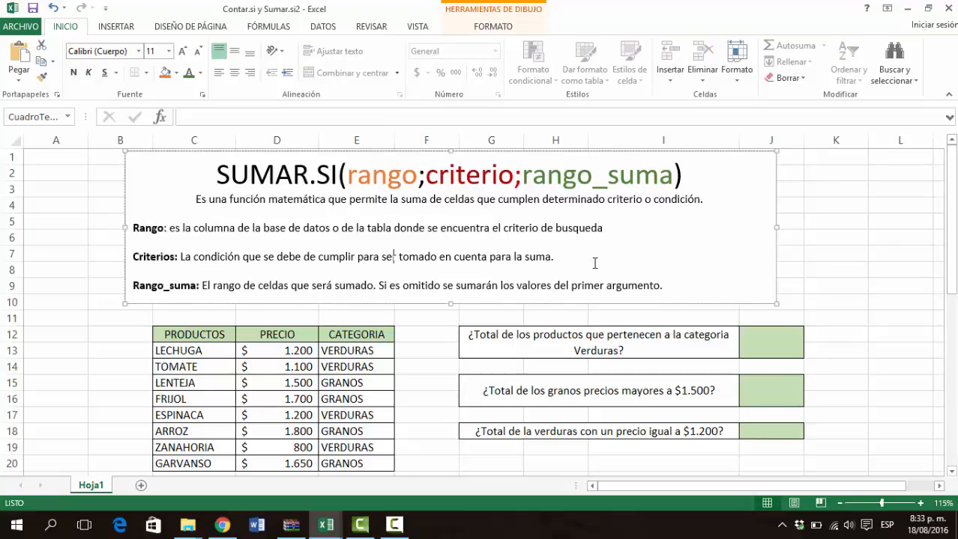
pyautogui.click(464, 176)
pyautogui.click(378, 181)
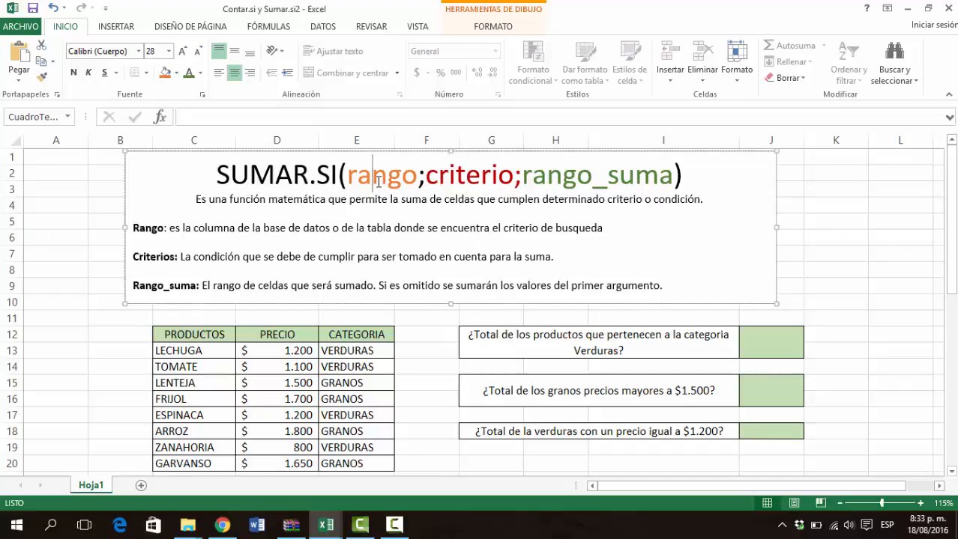
pyautogui.click(704, 344)
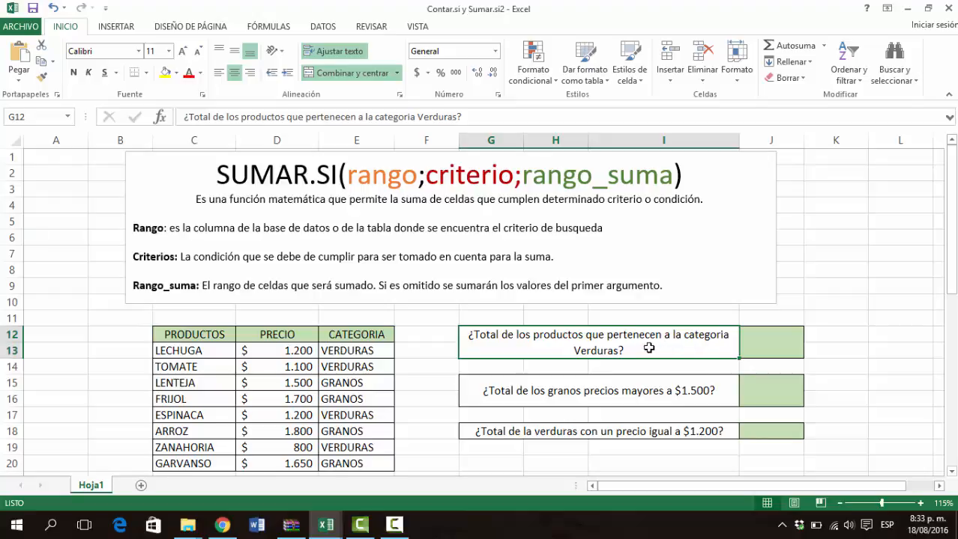
pyautogui.doubleClick(687, 339)
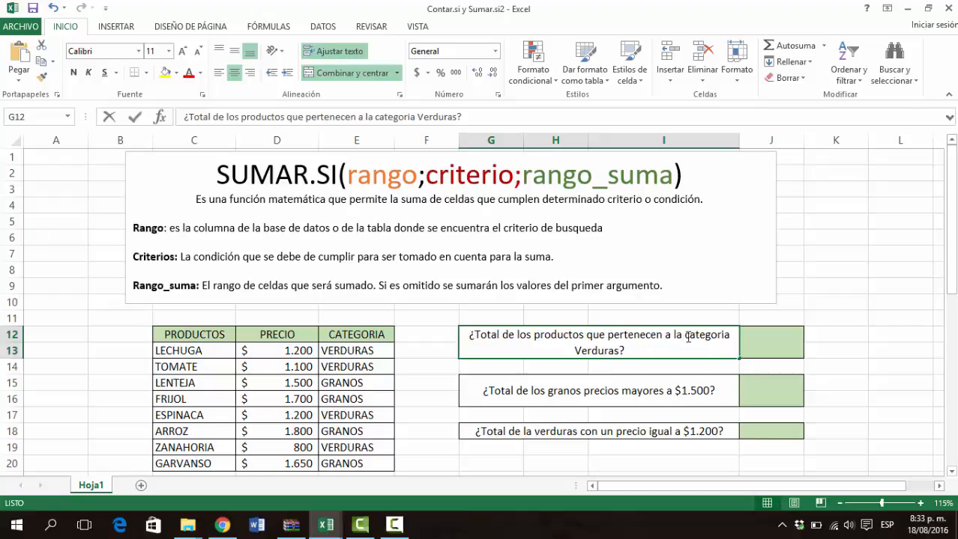
pyautogui.moveTo(690, 347); pyautogui.dragTo(690, 352)
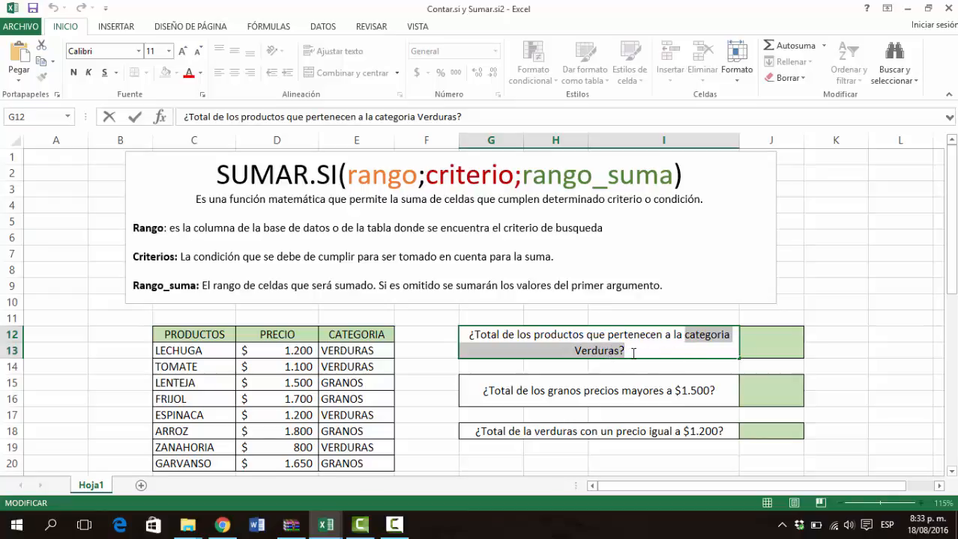
pyautogui.click(633, 353)
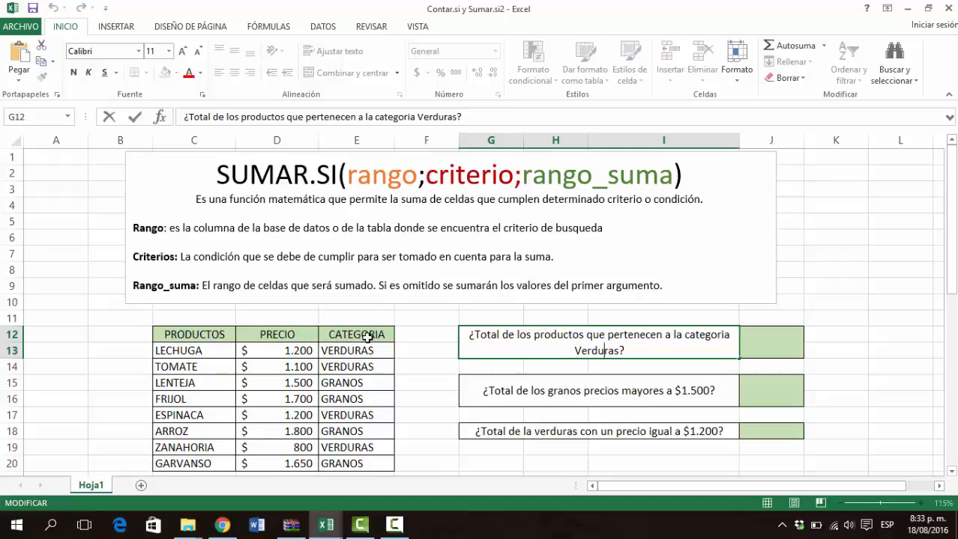
pyautogui.click(608, 351)
pyautogui.click(366, 336)
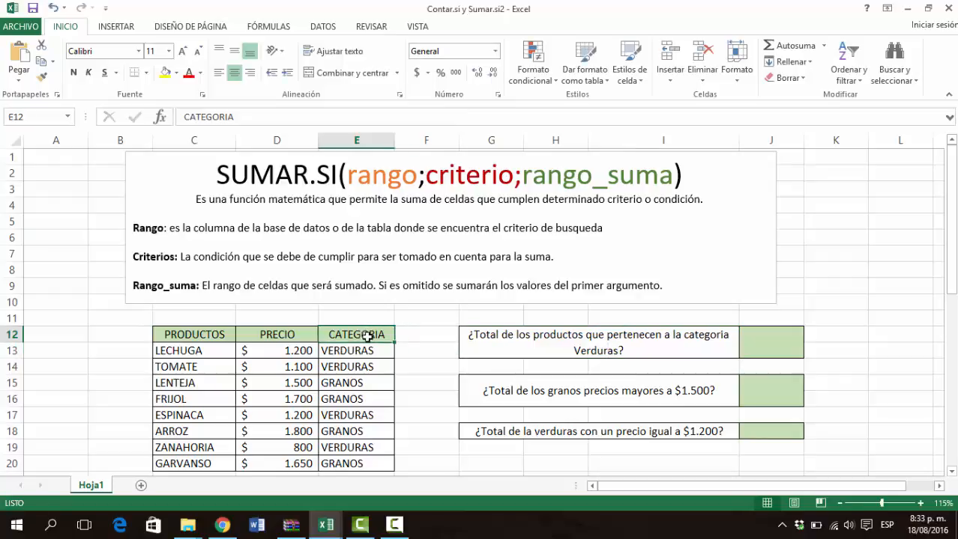
pyautogui.moveTo(366, 336); pyautogui.dragTo(375, 462)
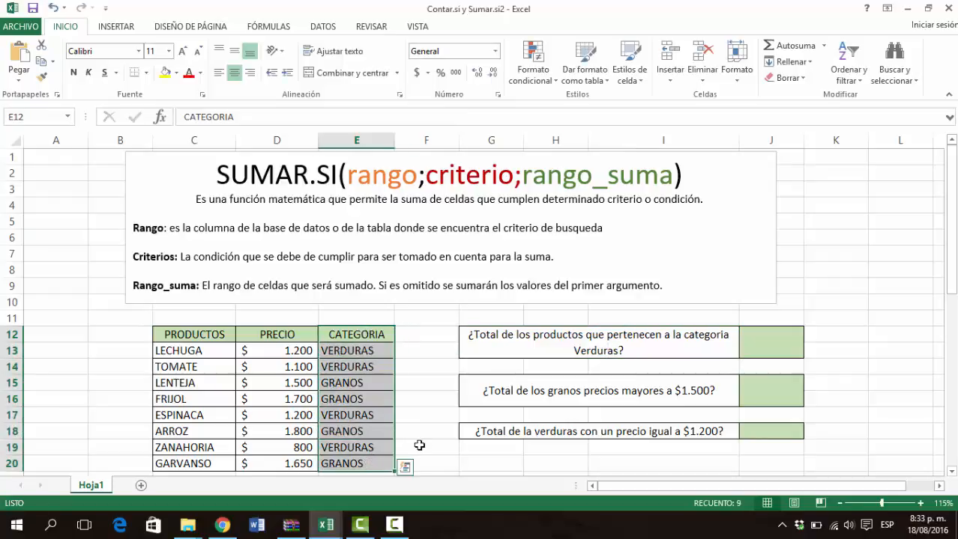
# Step: Start a SUMAR.SI formula in J12 with the CATEGORIA column E12:E20 as its range
pyautogui.click(763, 343)
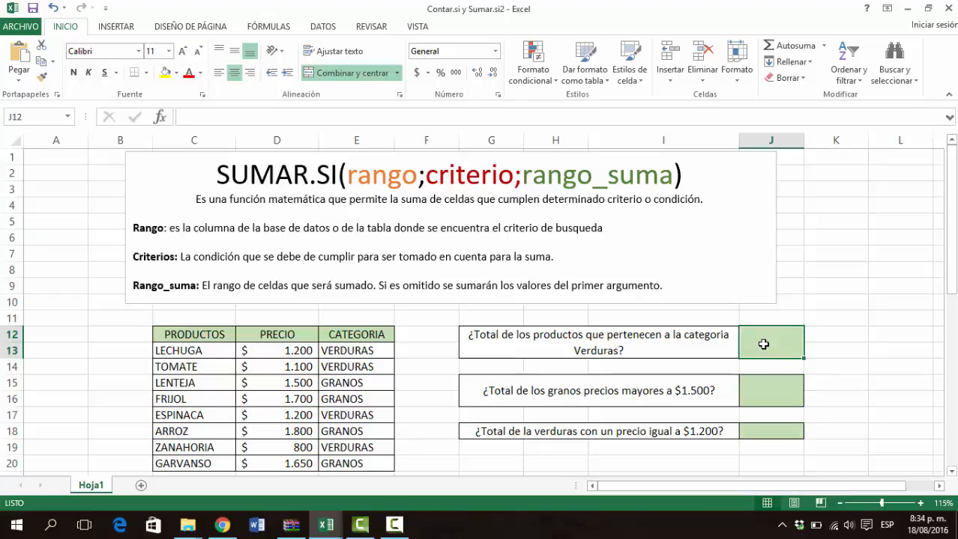
pyautogui.write('=')
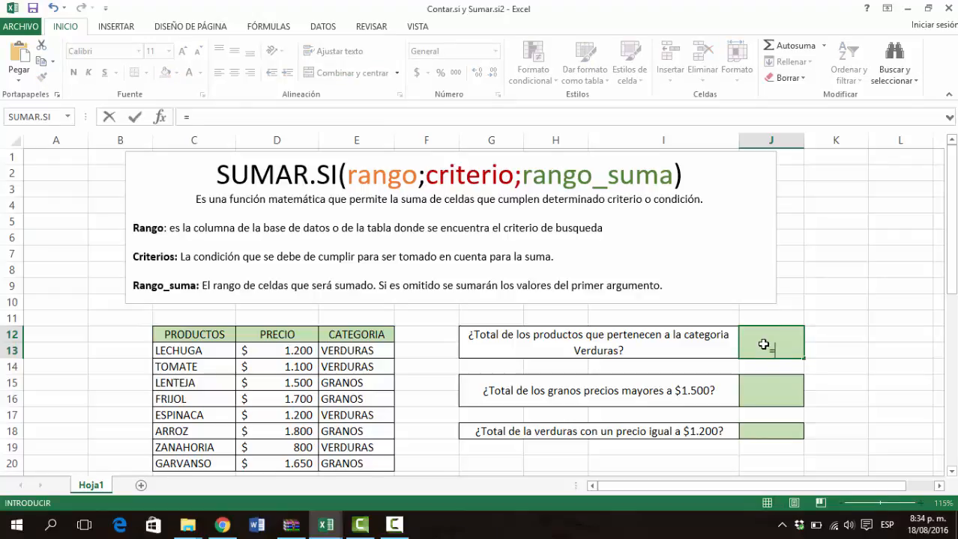
pyautogui.write('sumaa')
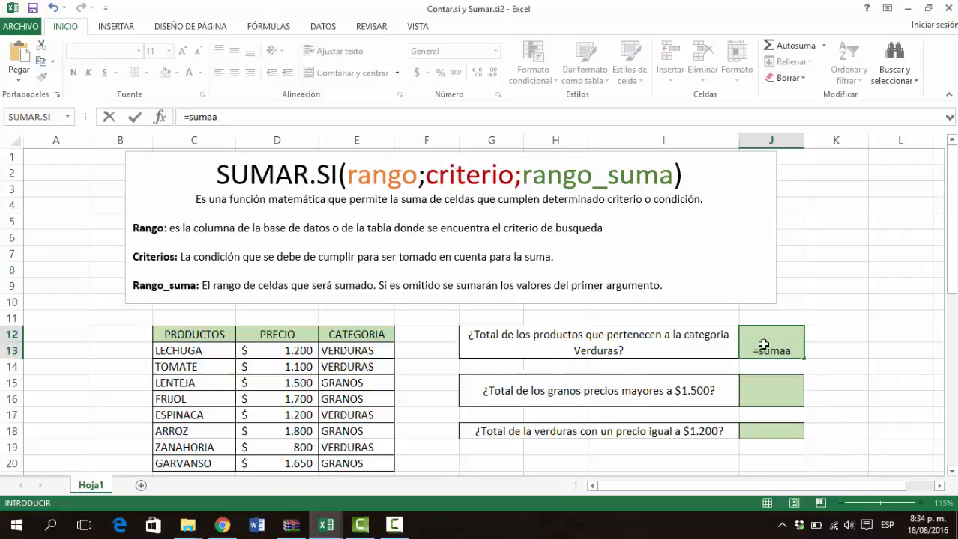
pyautogui.press('BackSpace')
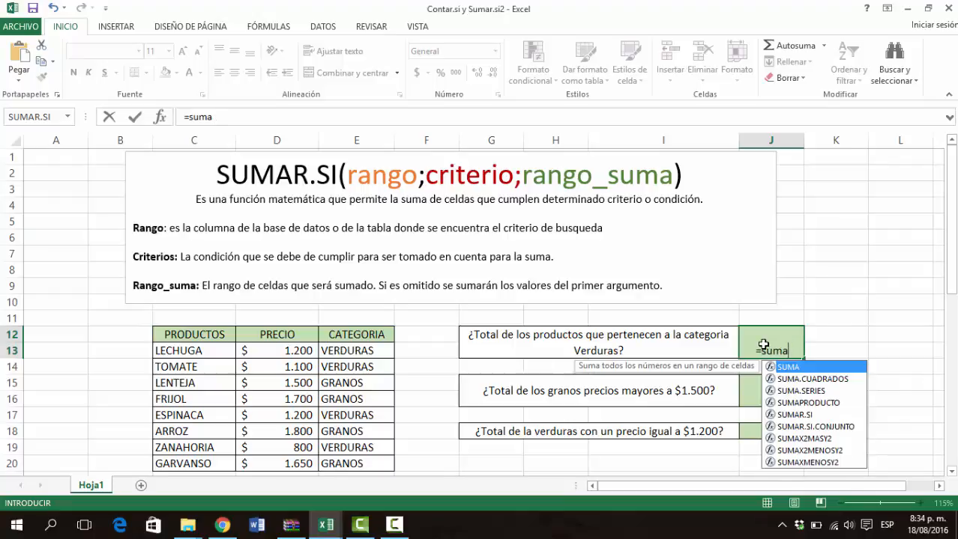
pyautogui.click(794, 415)
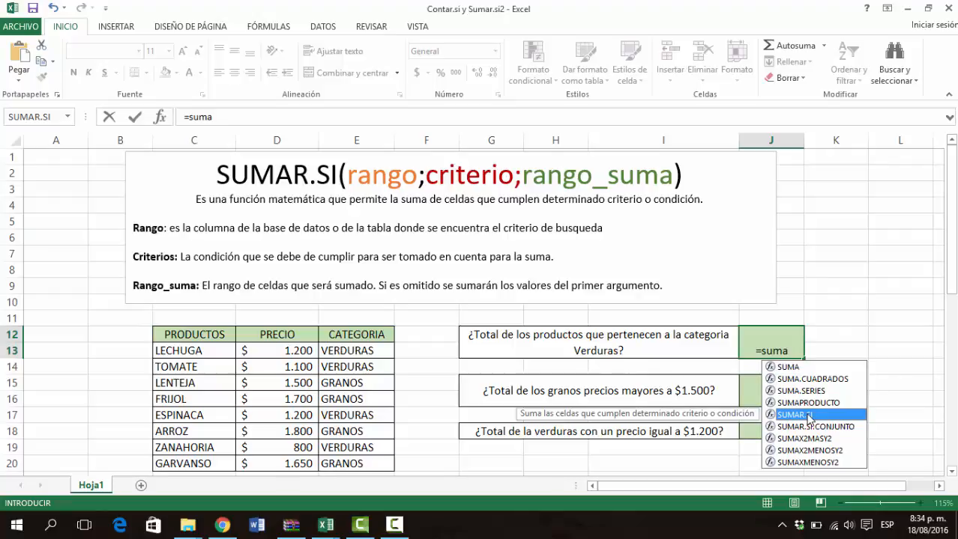
pyautogui.doubleClick(807, 416)
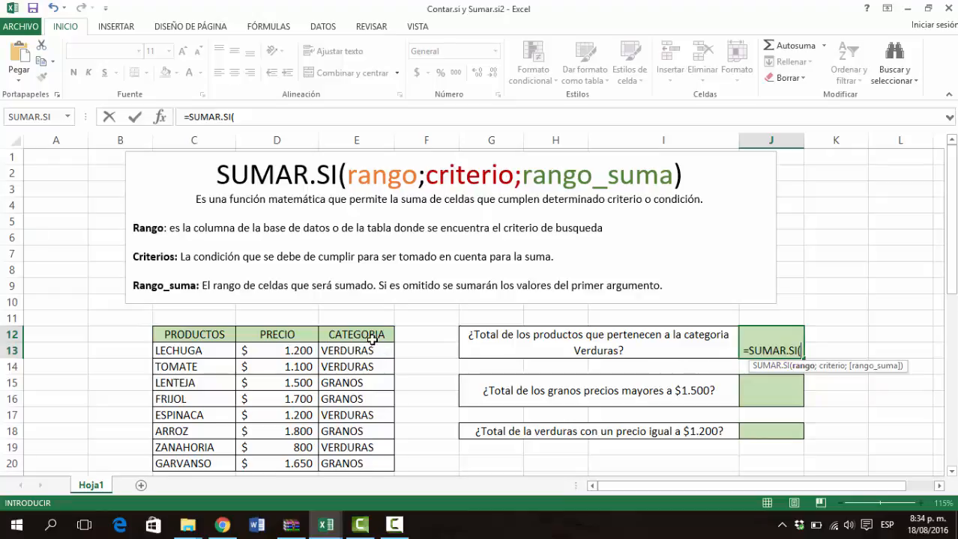
pyautogui.moveTo(382, 335); pyautogui.dragTo(385, 462)
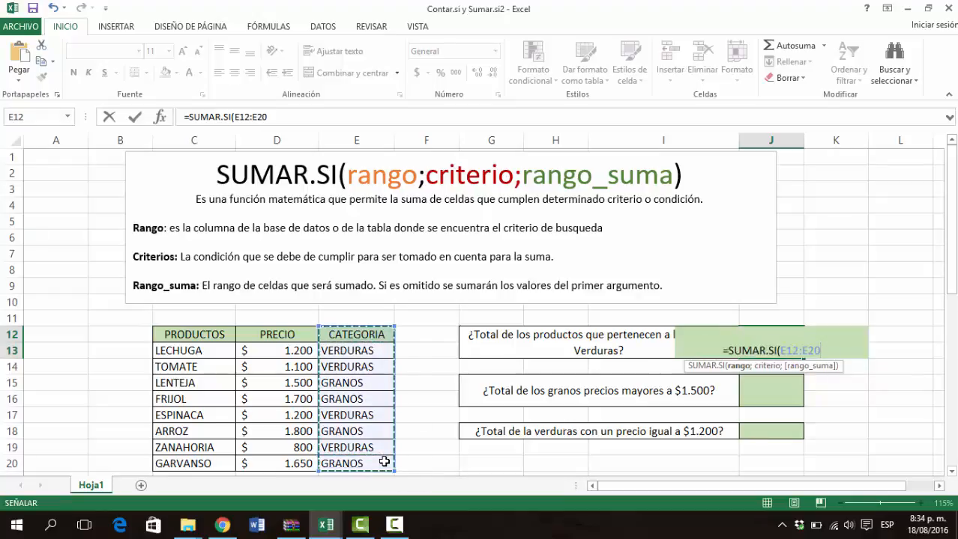
pyautogui.write(';')
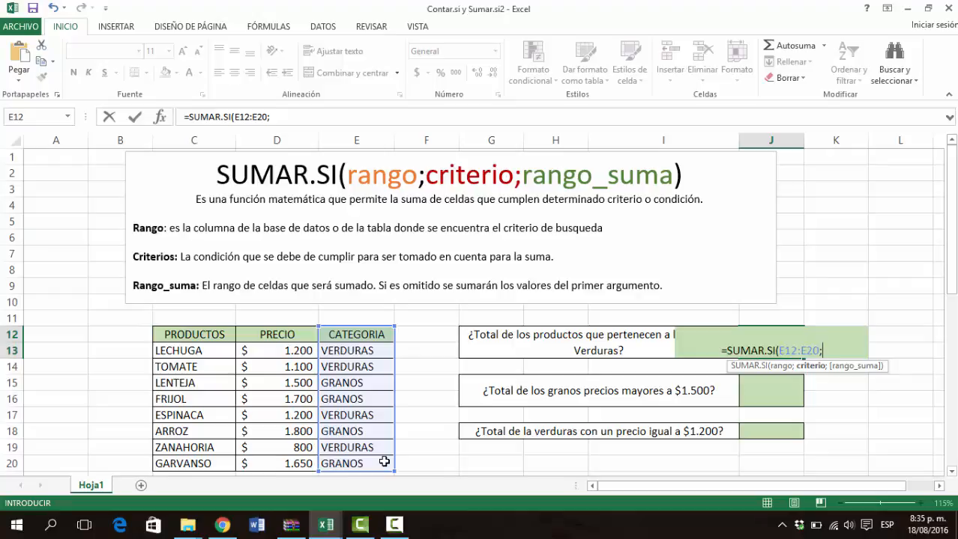
# Step: Complete the J12 formula with the criterion "verduras" and the sum range D12:D20
pyautogui.write('"')
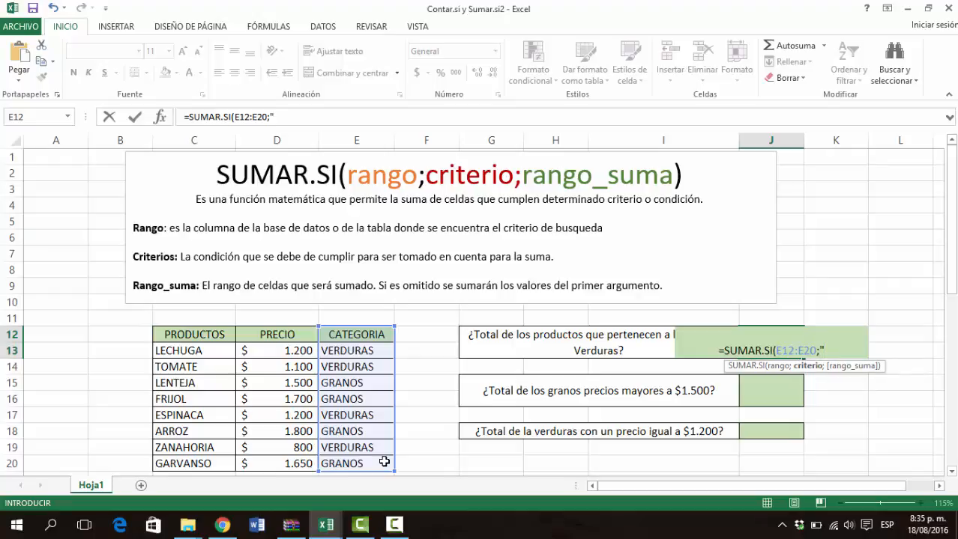
pyautogui.write('ve')
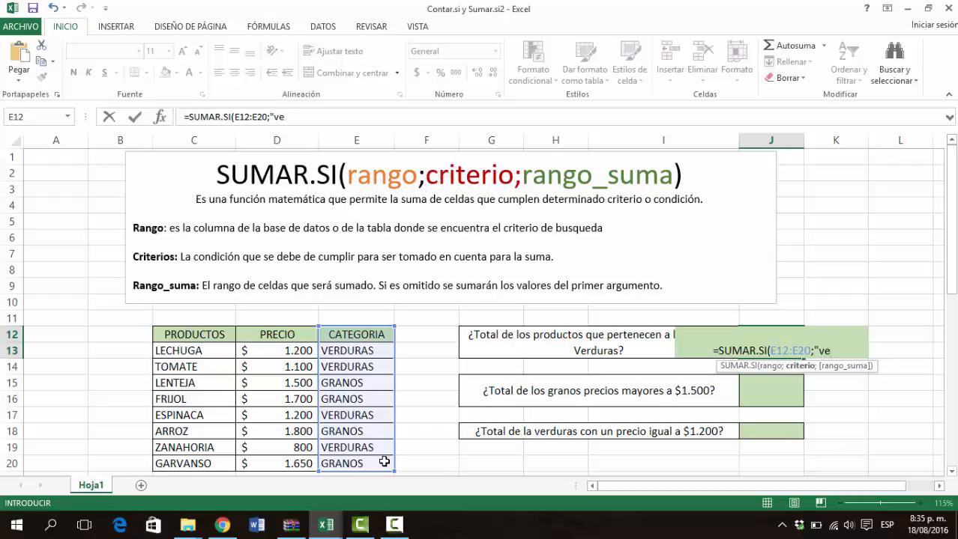
pyautogui.write('rduras')
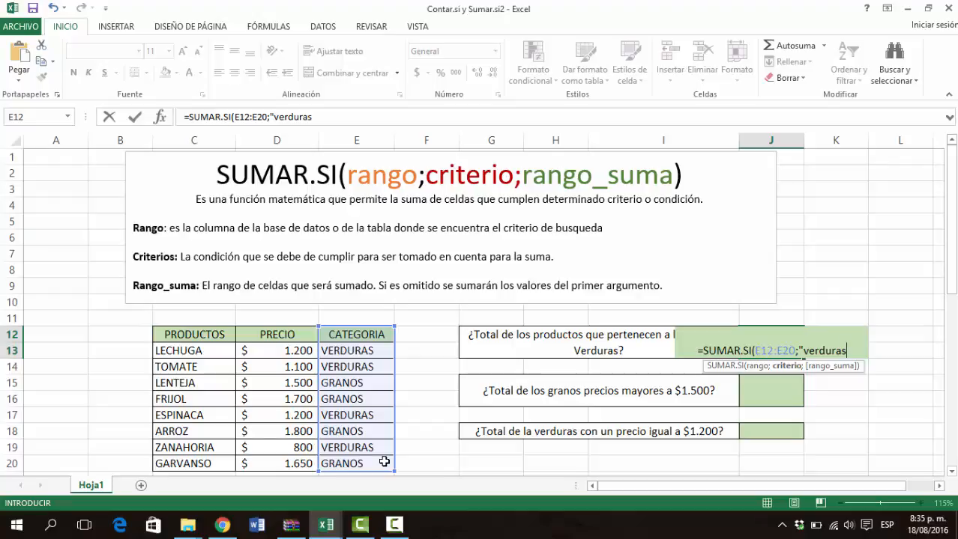
pyautogui.write('"')
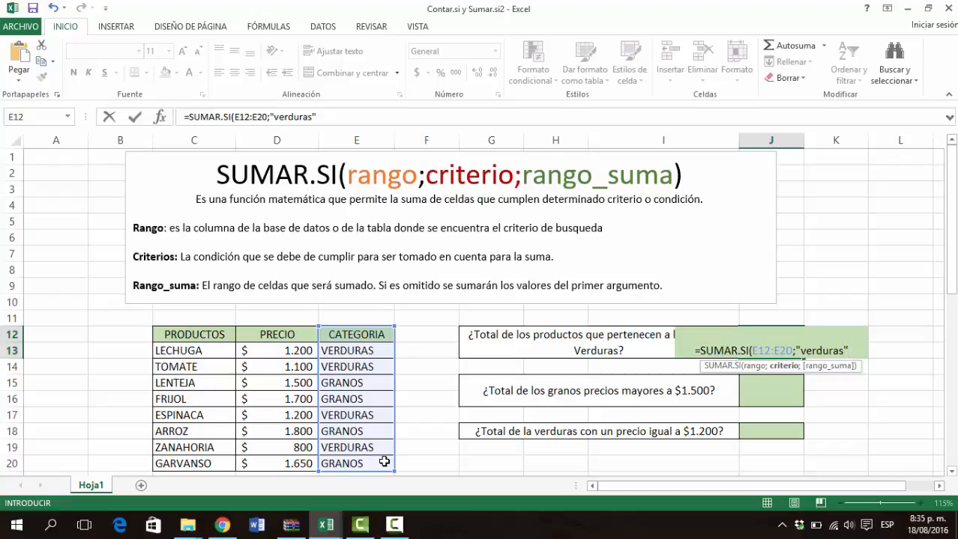
pyautogui.write(';')
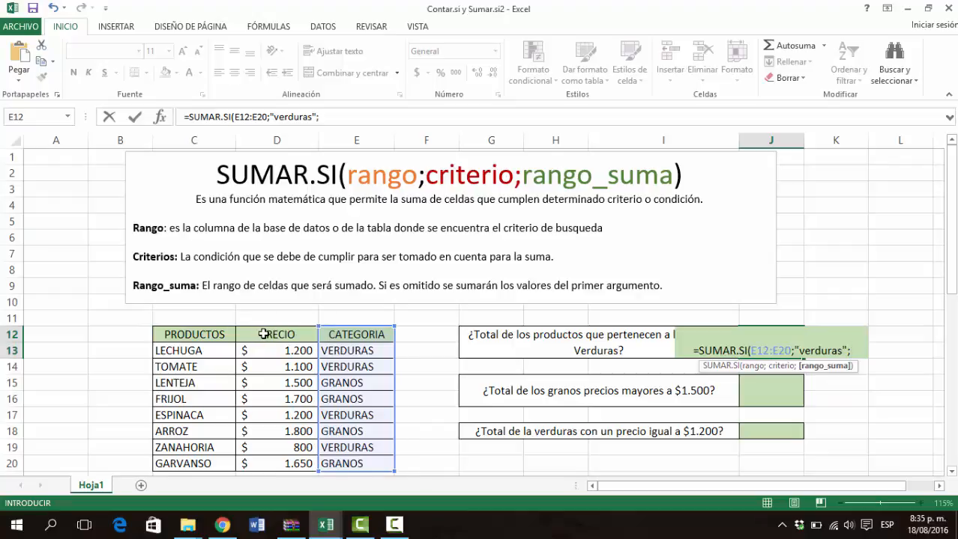
pyautogui.moveTo(273, 335); pyautogui.dragTo(278, 466)
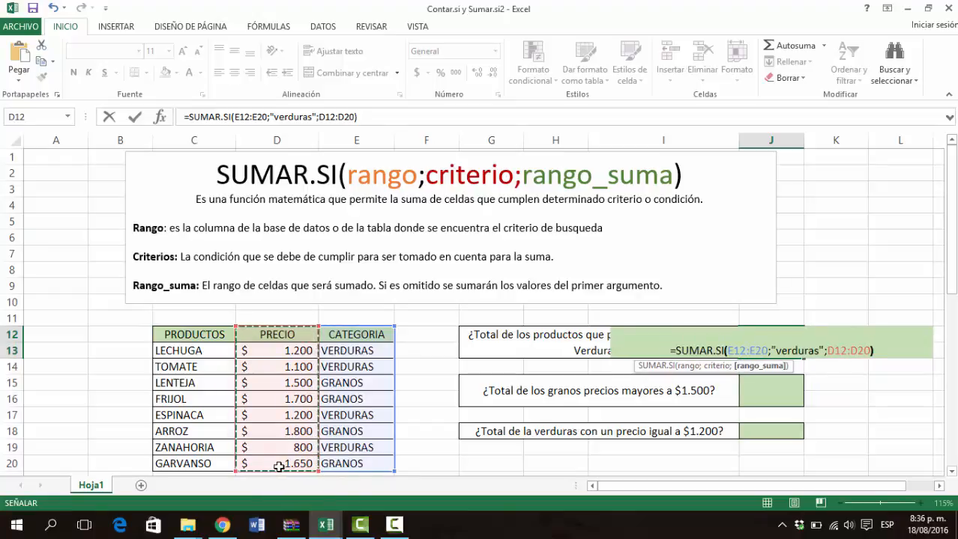
pyautogui.write(')')
pyautogui.press('Return')
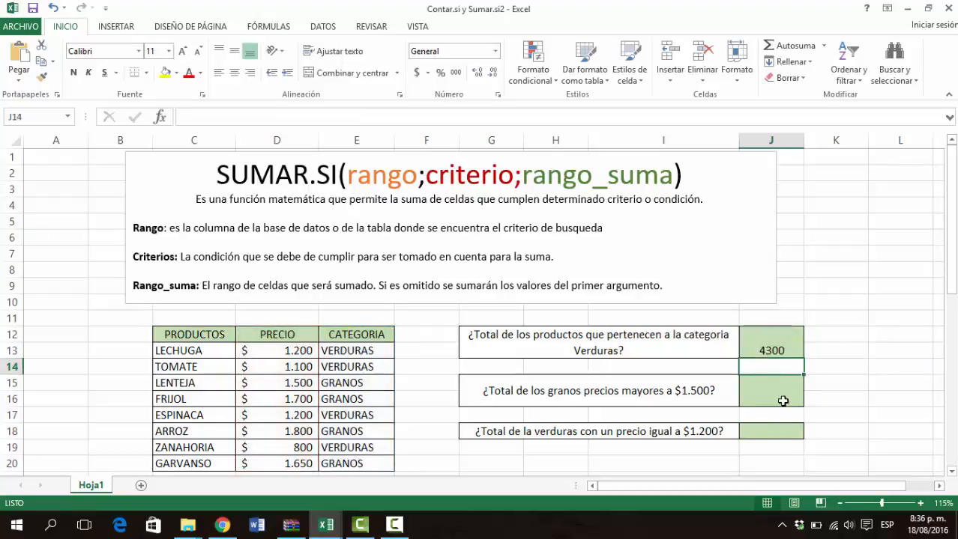
# Step: Format the Verduras total in J12 as currency with no decimal places
pyautogui.click(766, 334)
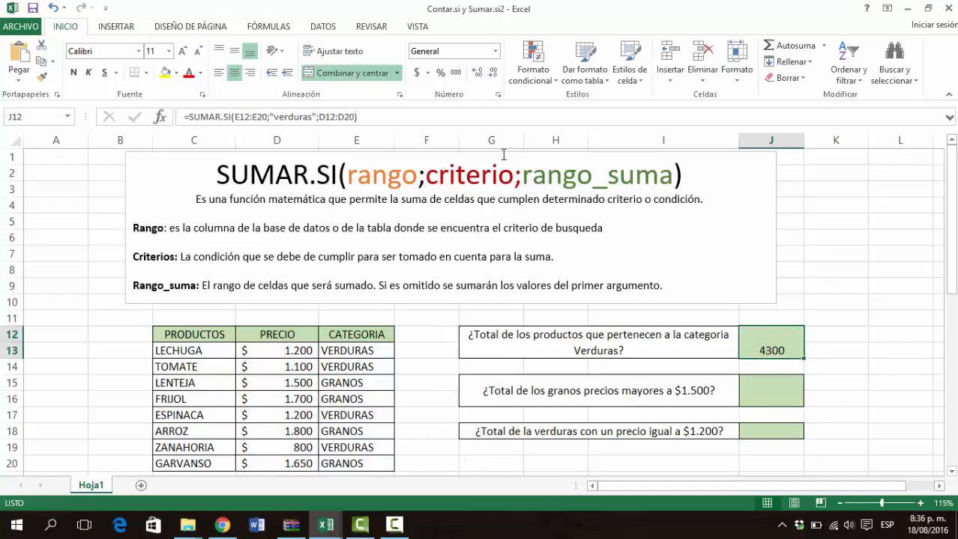
pyautogui.click(417, 73)
pyautogui.click(493, 73)
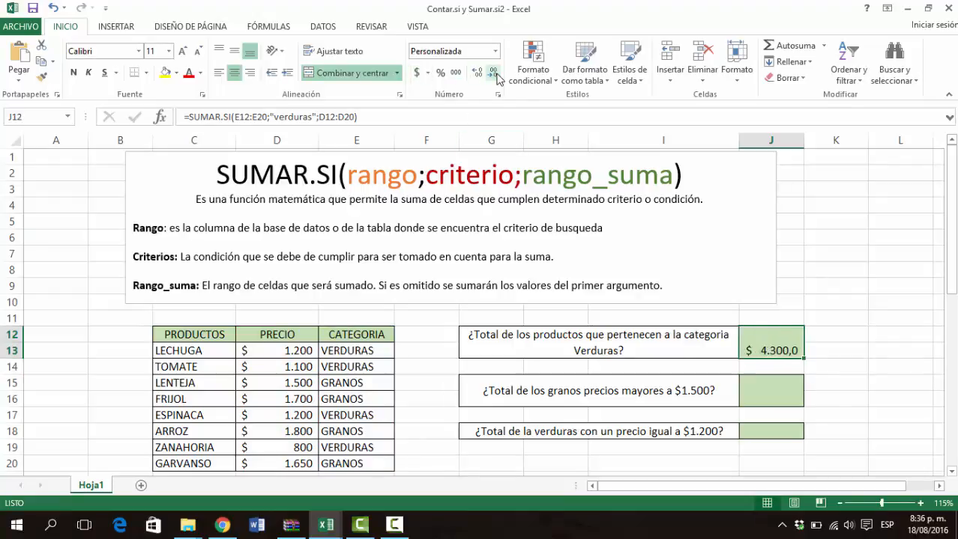
pyautogui.click(493, 73)
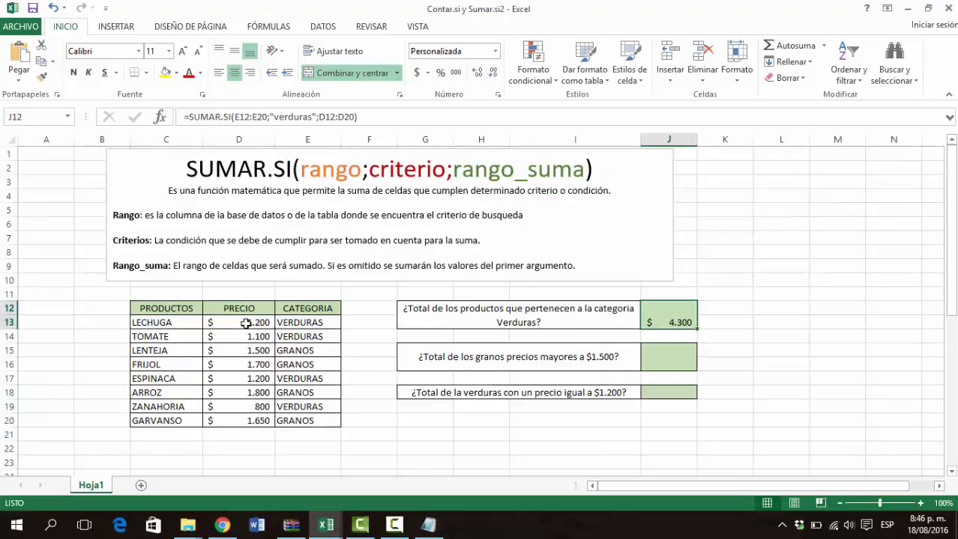
# Step: Check the price of each VERDURAS product in the table against the total in J12
pyautogui.click(243, 324)
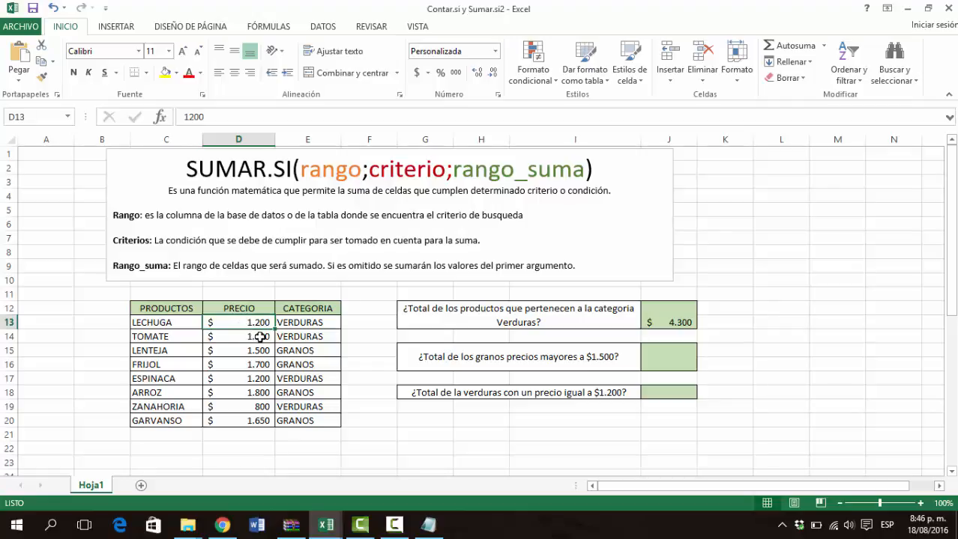
pyautogui.click(246, 340)
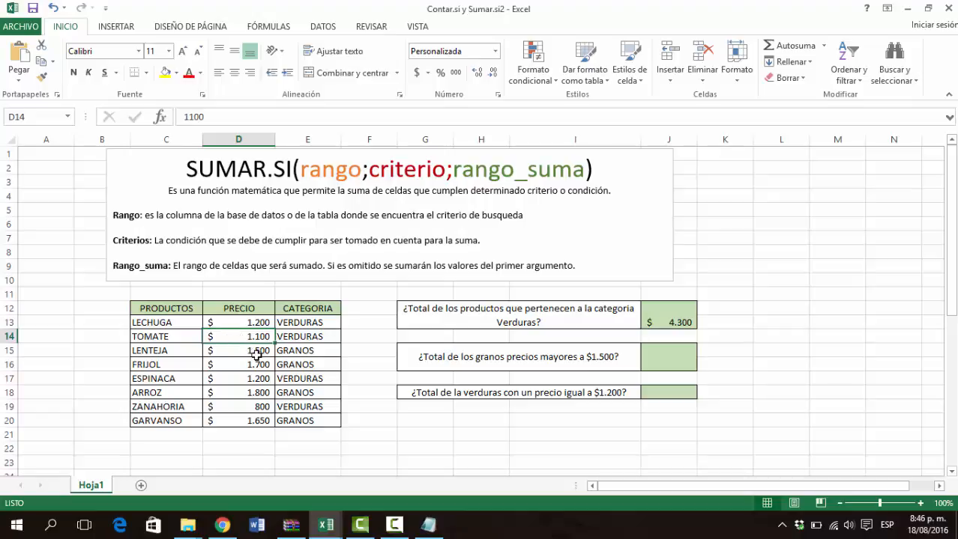
pyautogui.click(251, 382)
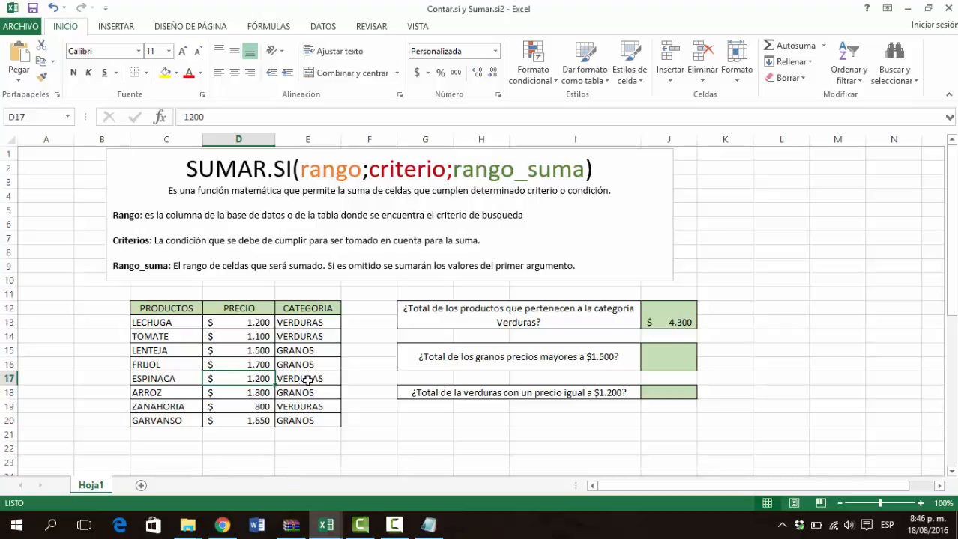
pyautogui.click(253, 407)
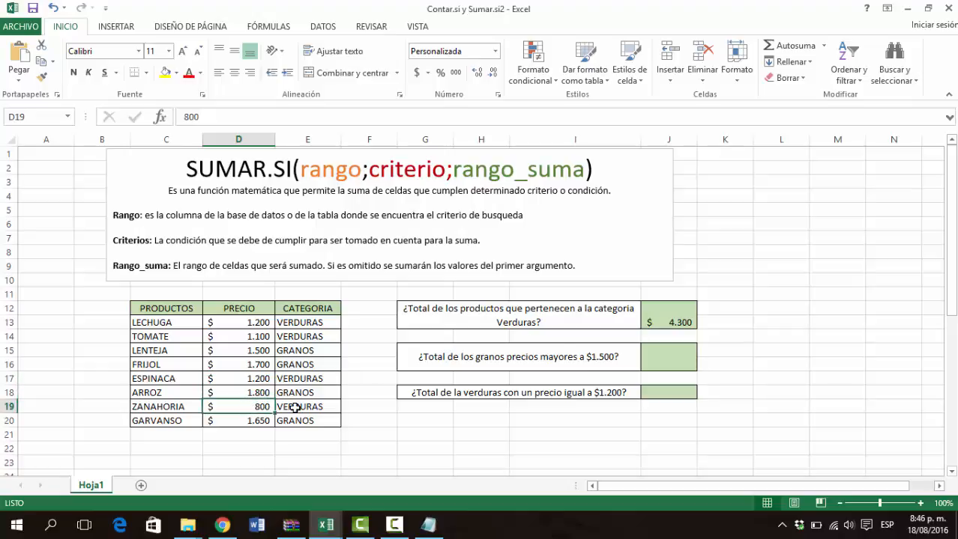
pyautogui.click(673, 321)
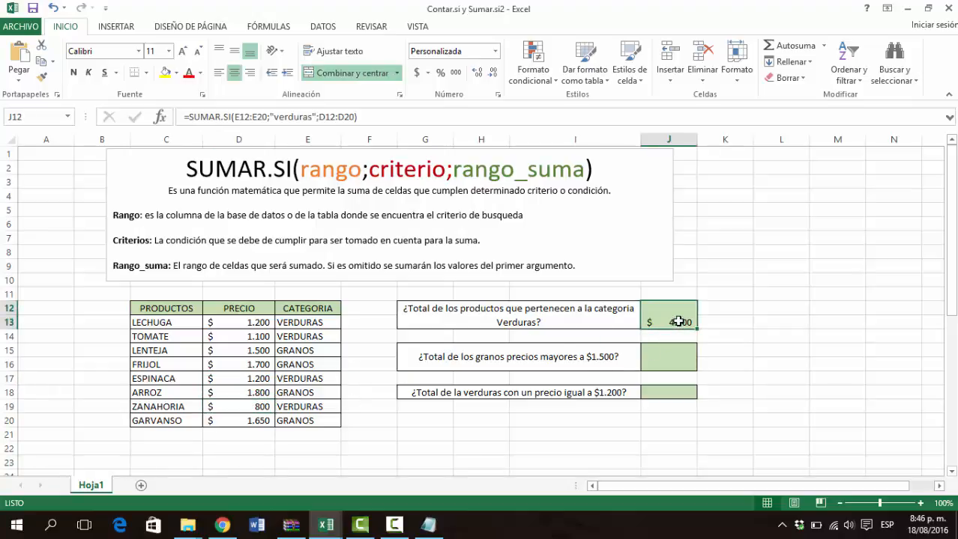